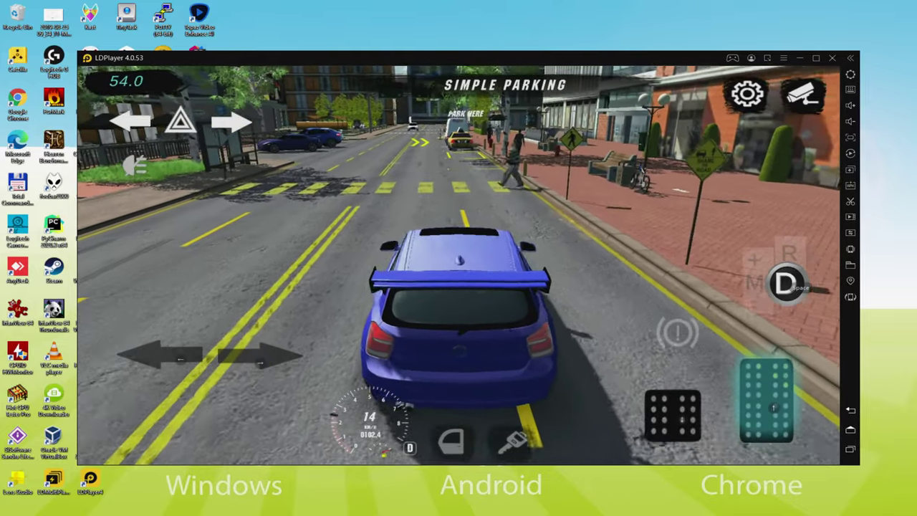
Park the blue hatchback in the marked roadside space behind the taxi, and accept the next level's Simple Parking 2 challenge
key(Down)
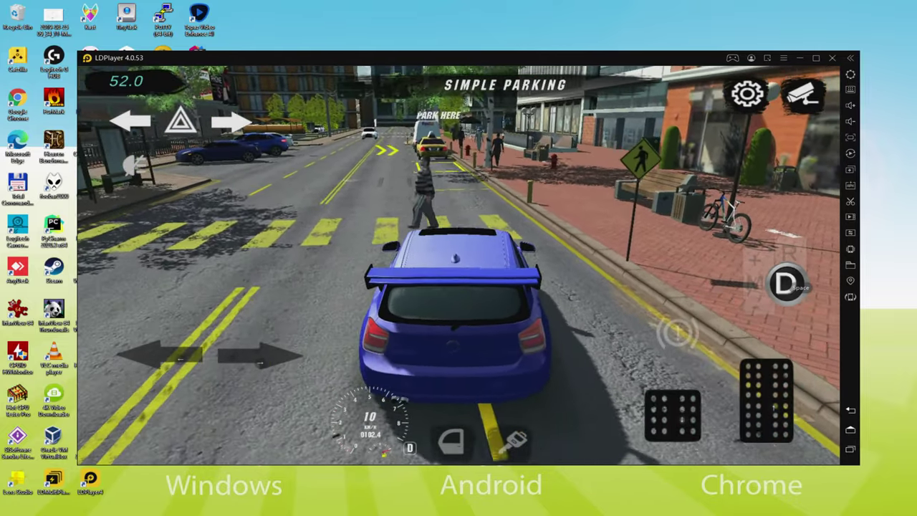
key(Up)
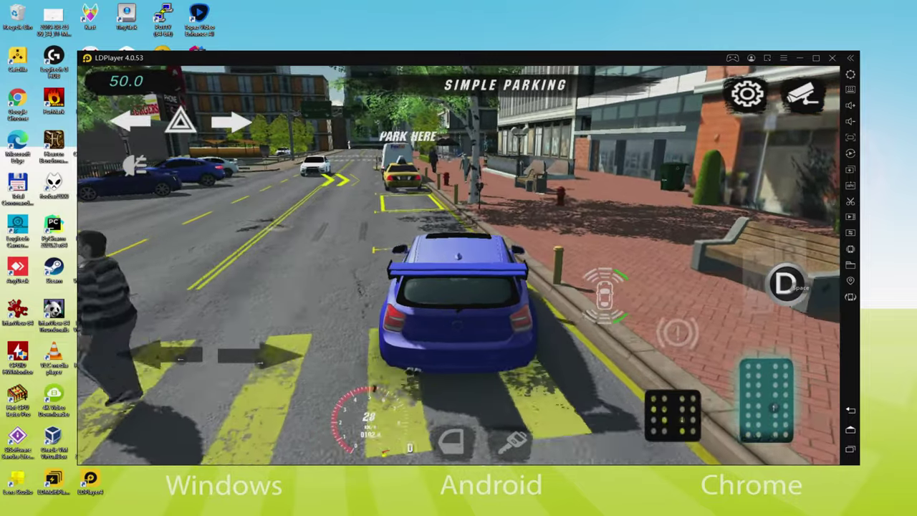
key(Down)
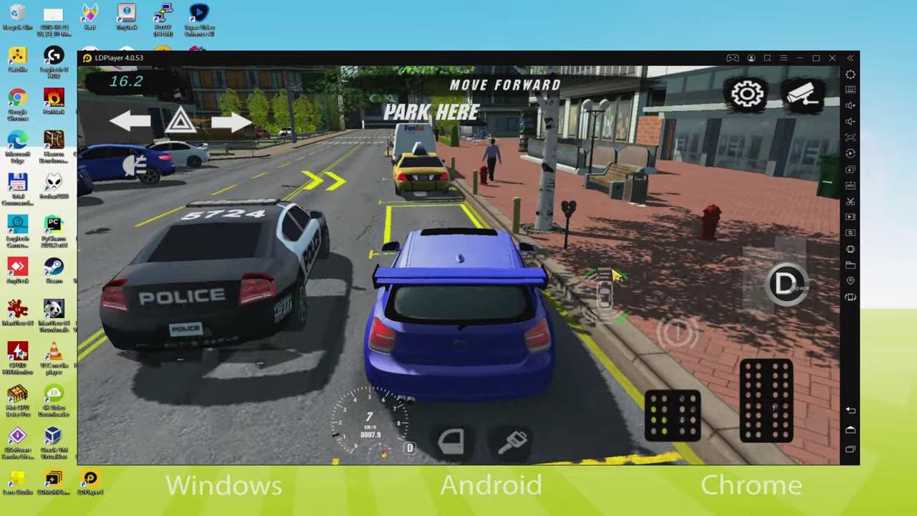
key(Up)
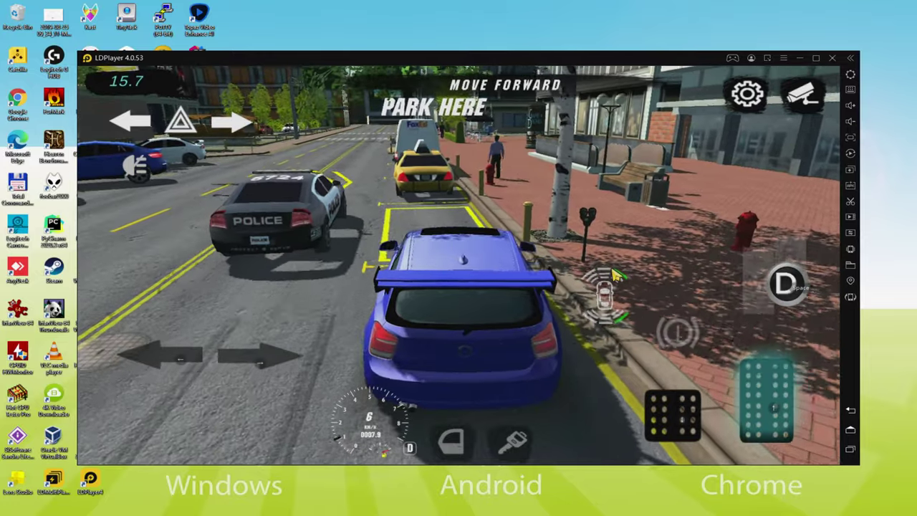
key(Down)
key(Up)
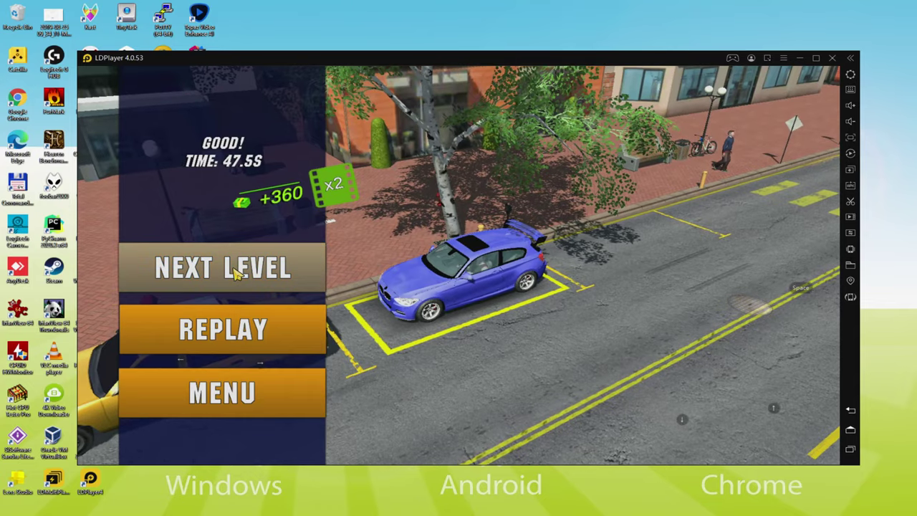
click(236, 275)
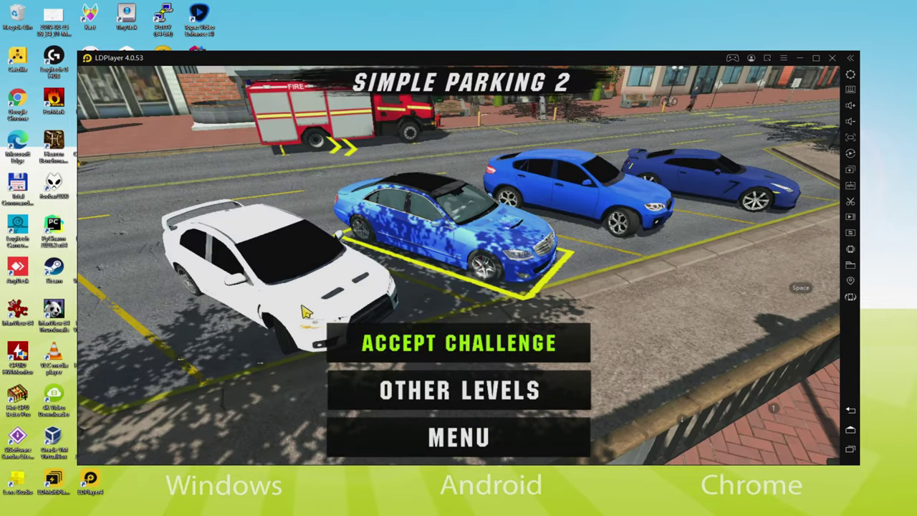
click(467, 343)
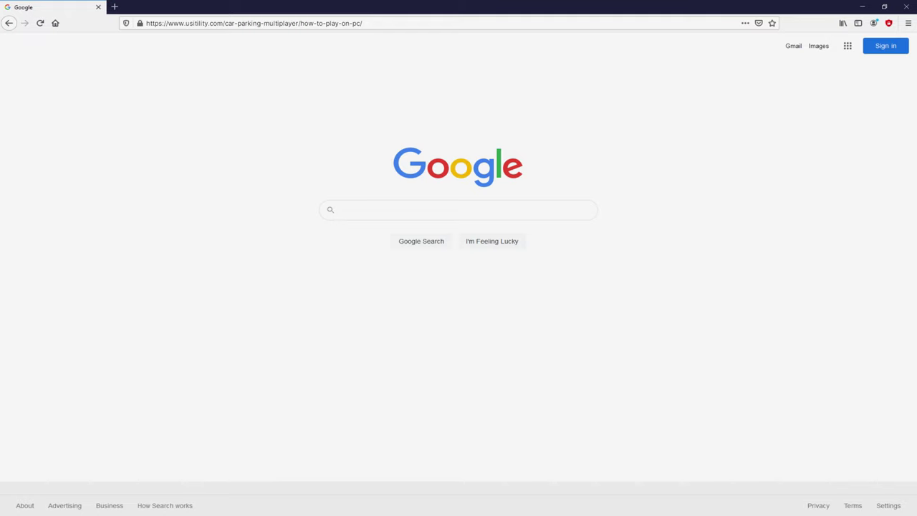
Open usitility.com/car-parking-multiplayer/how-to-play-on-pc/ in the browser and go through the article to LDPlayer's Car Parking Multiplayer page
key(Return)
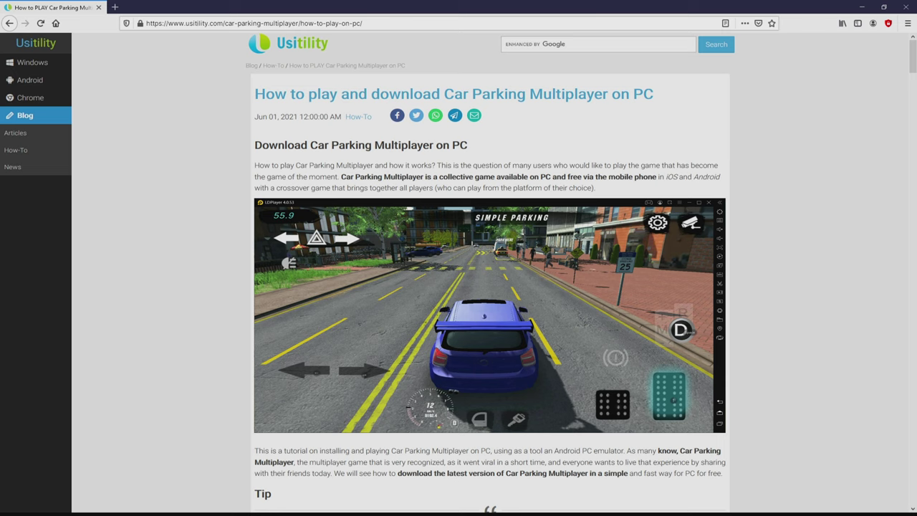
scroll(490, 287, down, 5)
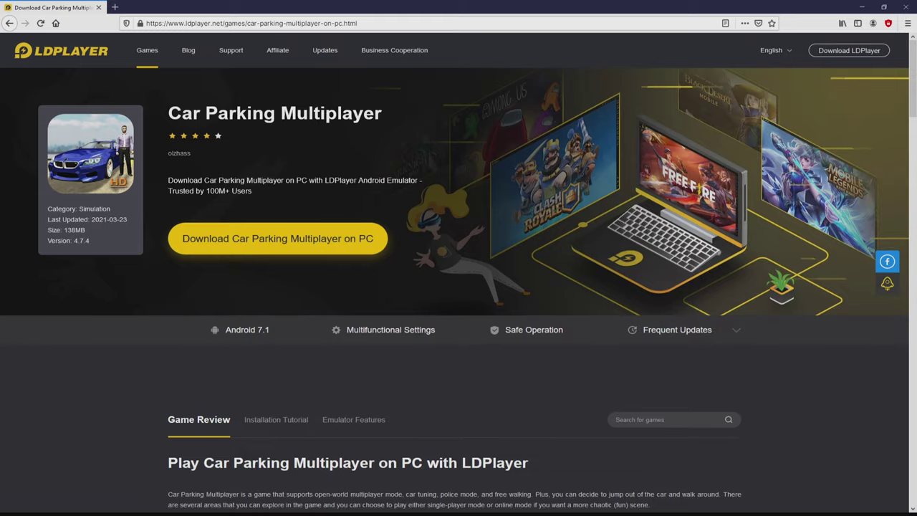
Review LDPlayer's Car Parking Multiplayer page, download the emulator installer from it and run the downloaded file
scroll(459, 287, down, 10)
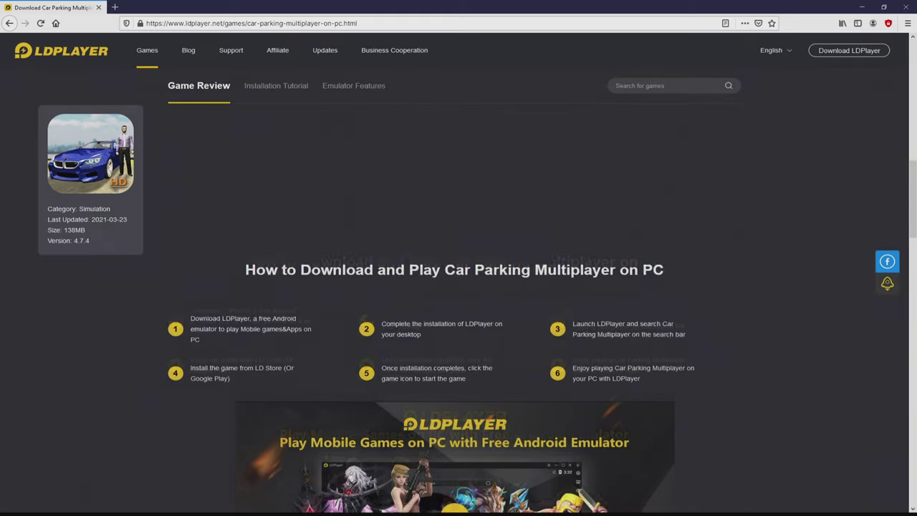
scroll(459, 287, down, 12)
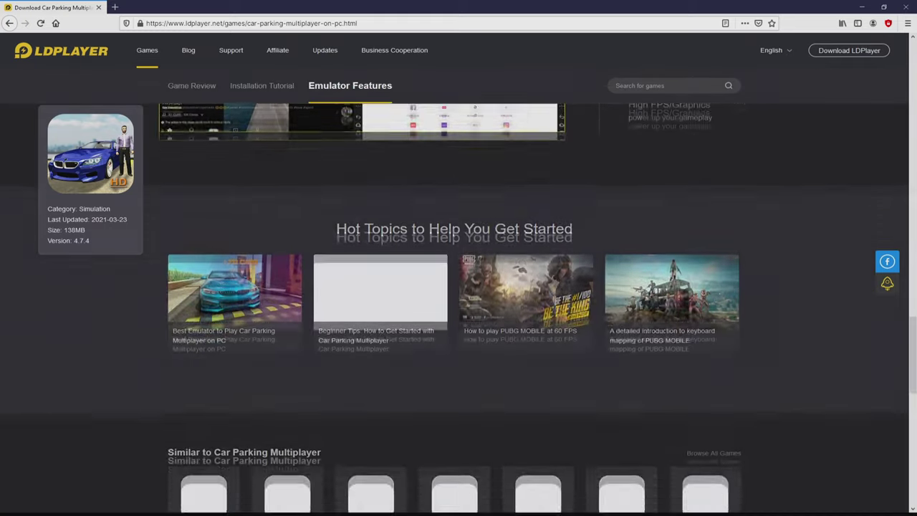
scroll(459, 286, up, 4)
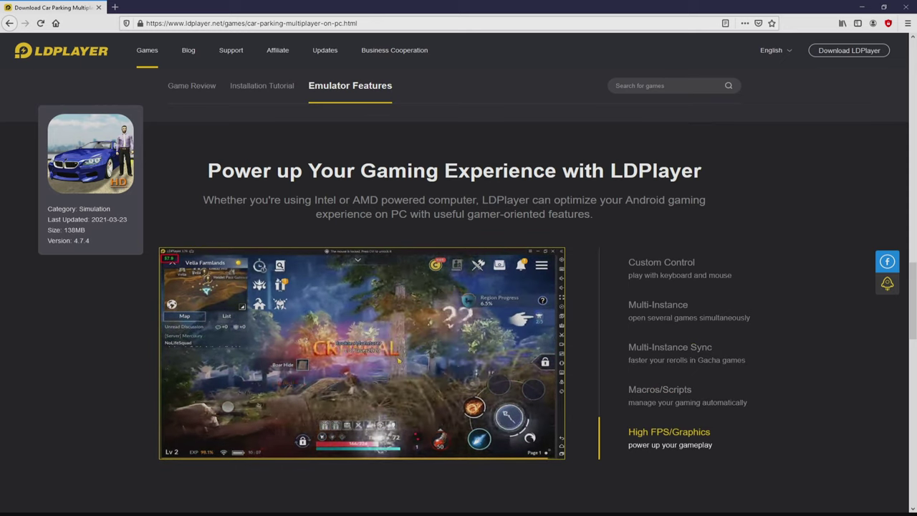
scroll(458, 309, up, 10)
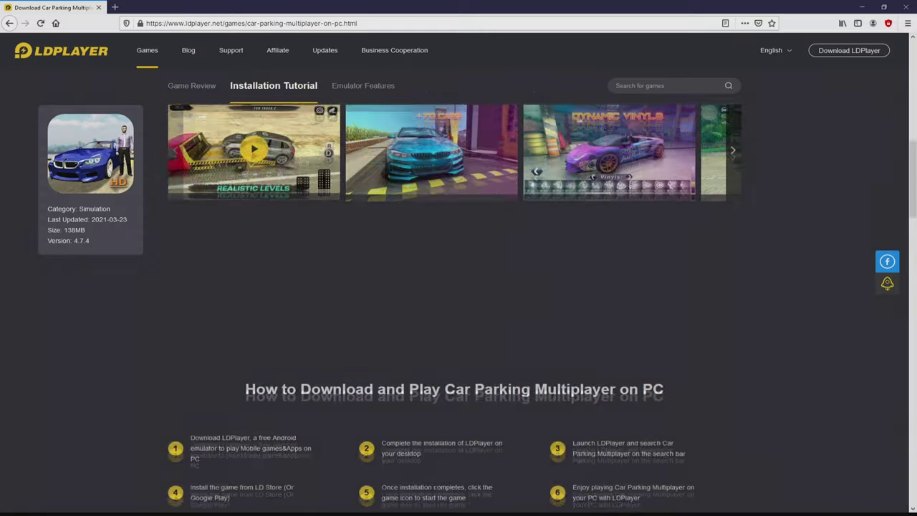
scroll(459, 286, up, 8)
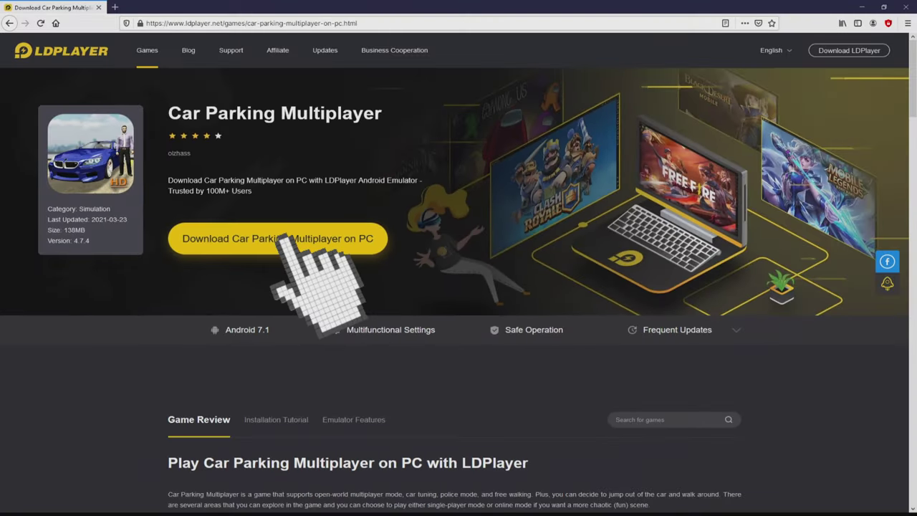
click(281, 239)
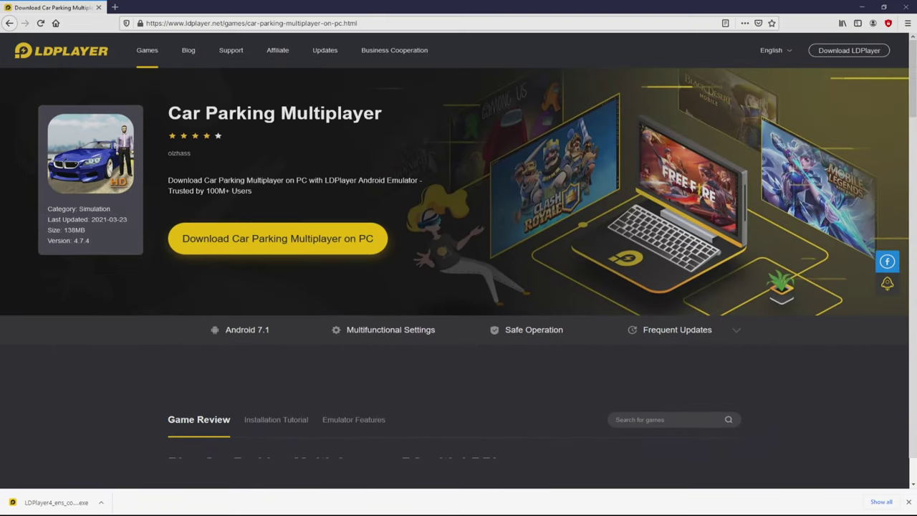
click(56, 502)
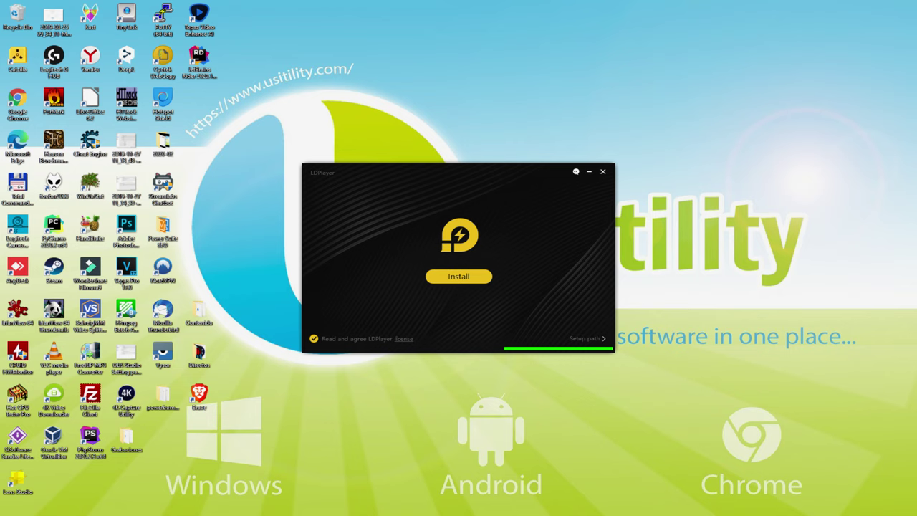
Install LDPlayer to C:\LDPlayer\LDPlayer4.0\, rejecting the Avast Free Antivirus and McAfee WebAdvisor offers
click(580, 339)
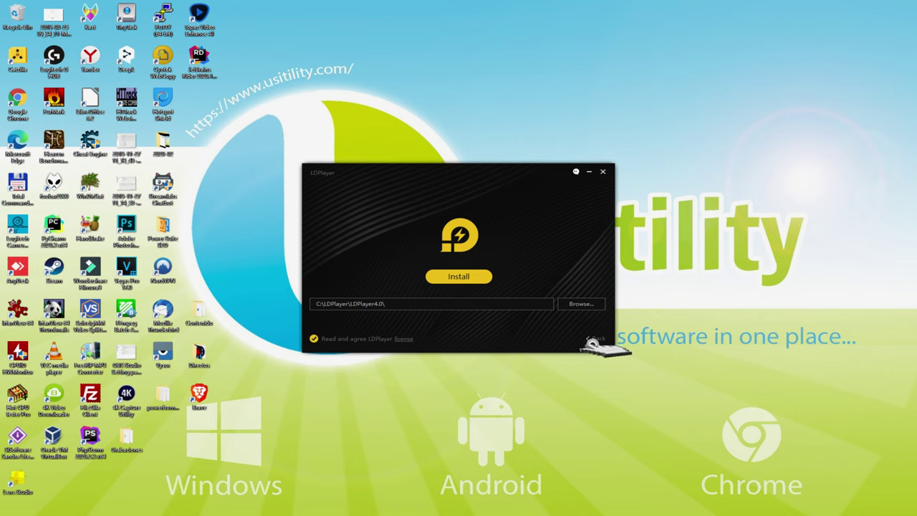
click(456, 274)
click(457, 275)
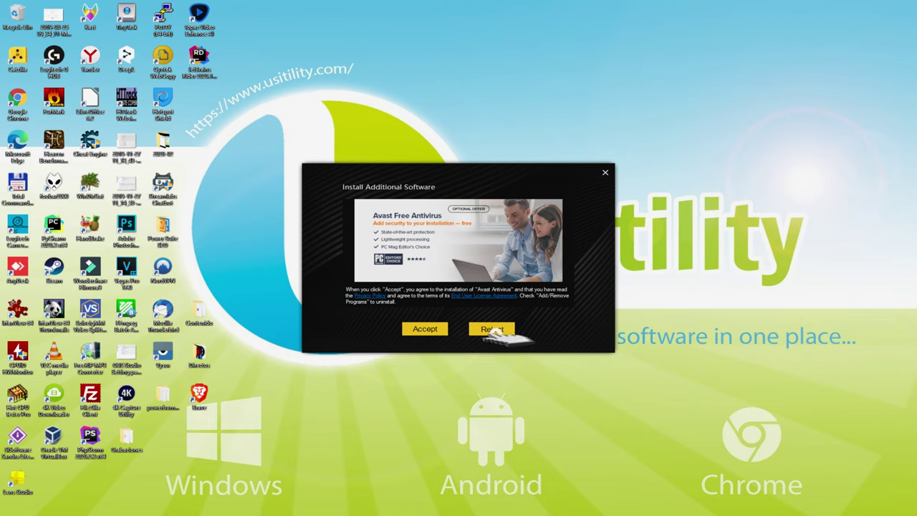
click(492, 327)
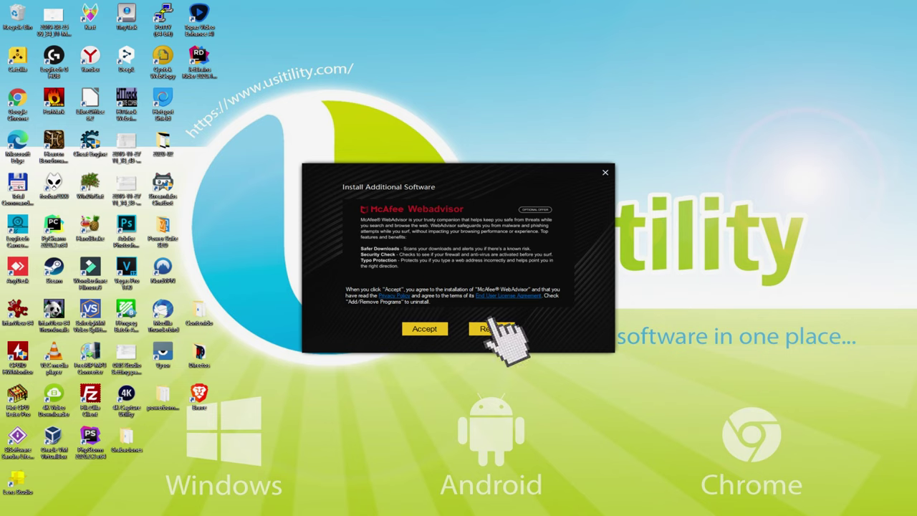
click(492, 327)
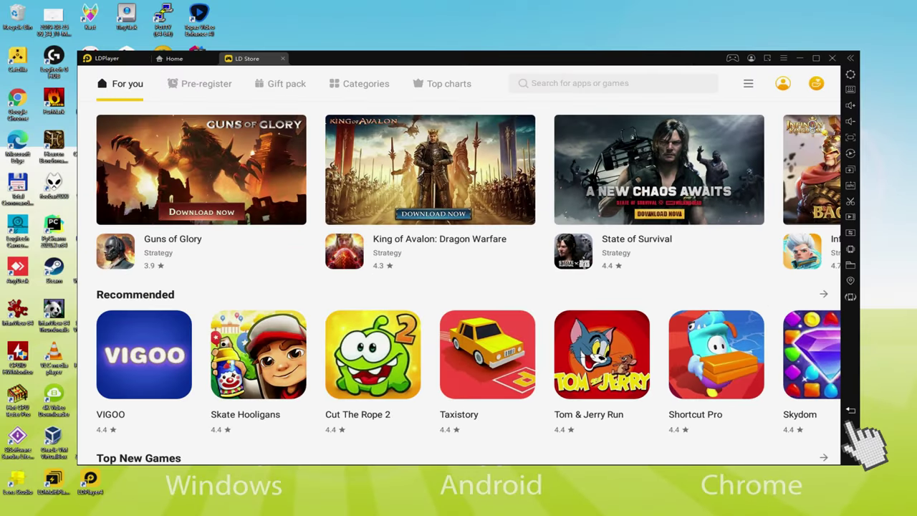
Leave LD Store for the emulator's home screen and open Play Store from the System Apps folder
click(788, 323)
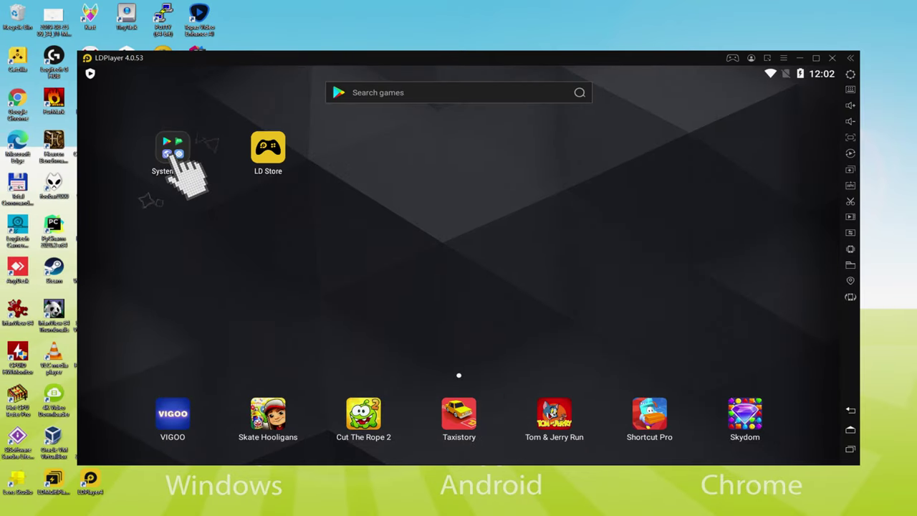
click(293, 122)
click(165, 180)
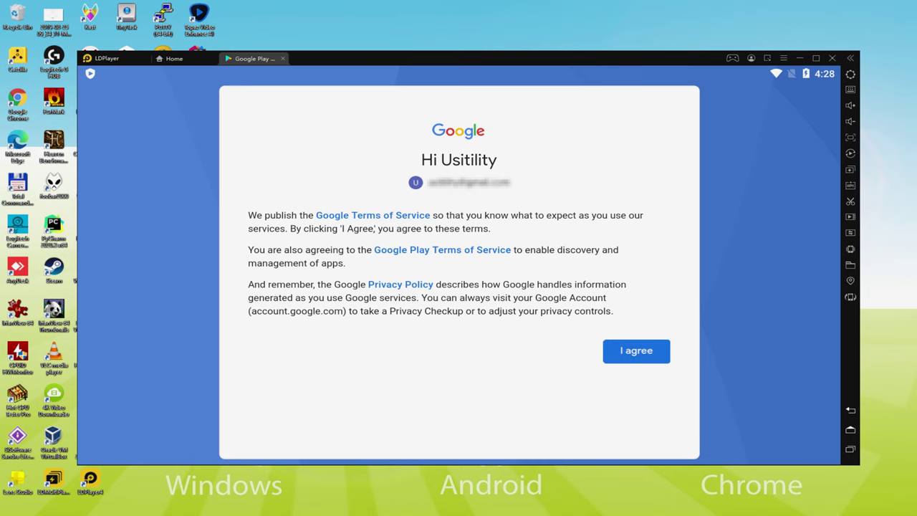
Agree to the Google terms of service, turn off backup to Google Drive and accept the Google services settings
click(636, 351)
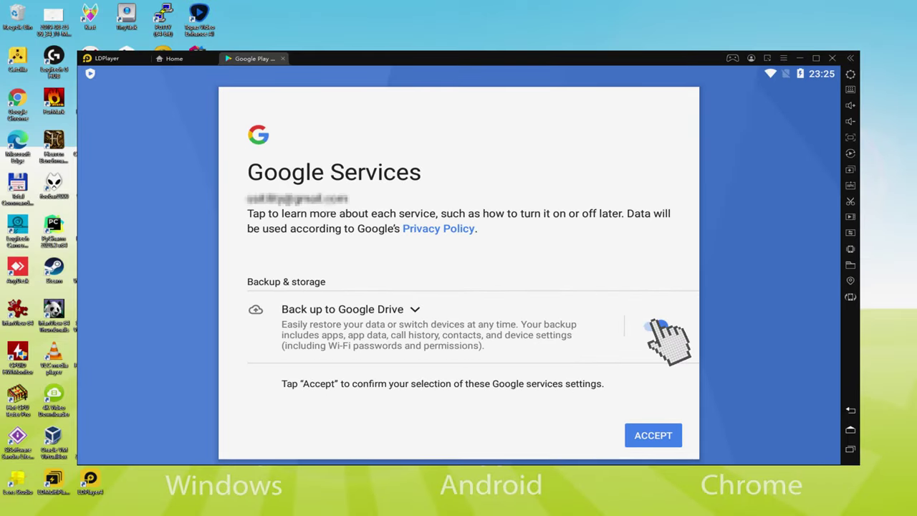
click(534, 274)
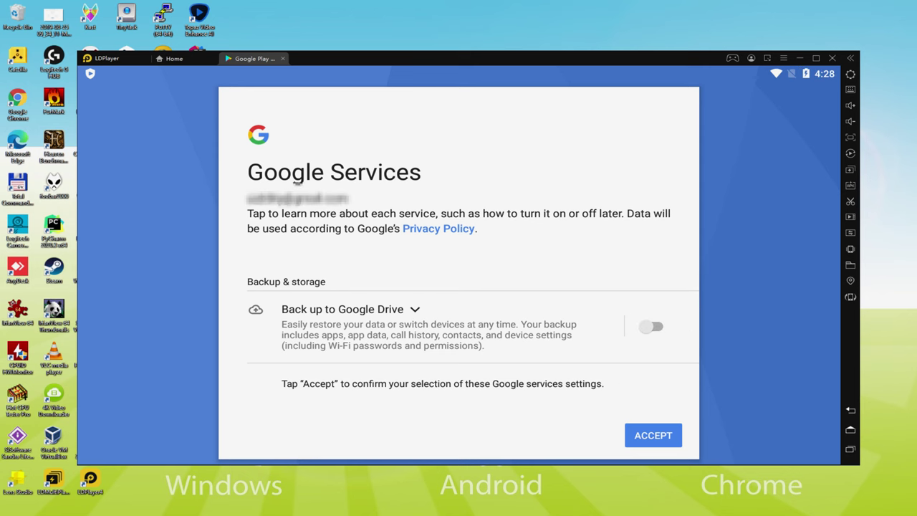
click(653, 435)
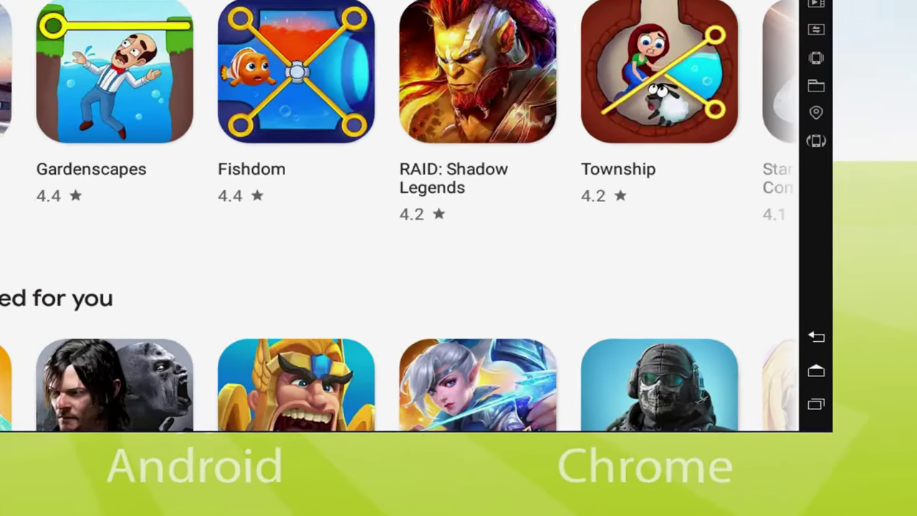
Reopen Play Store from the home screen's System Apps folder, then search for "Car Parking multiplayer" and install Car Parking Multiplayer
click(788, 323)
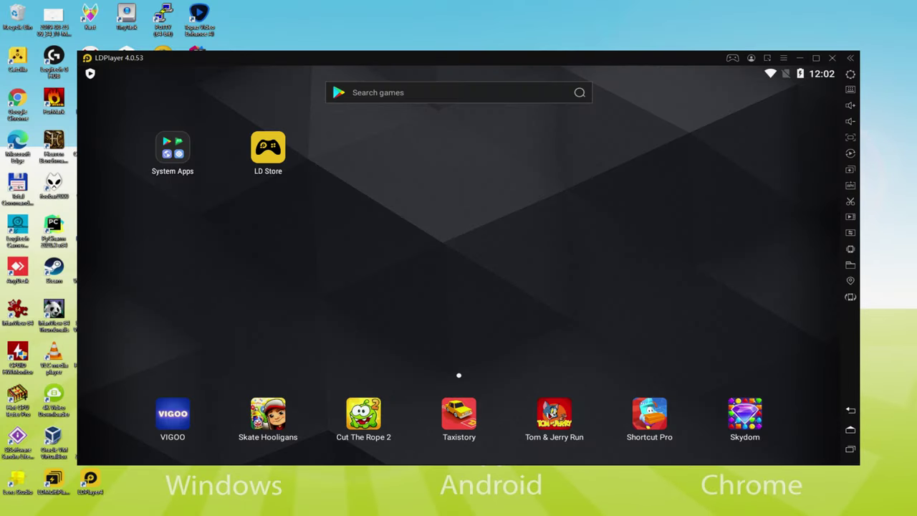
click(174, 157)
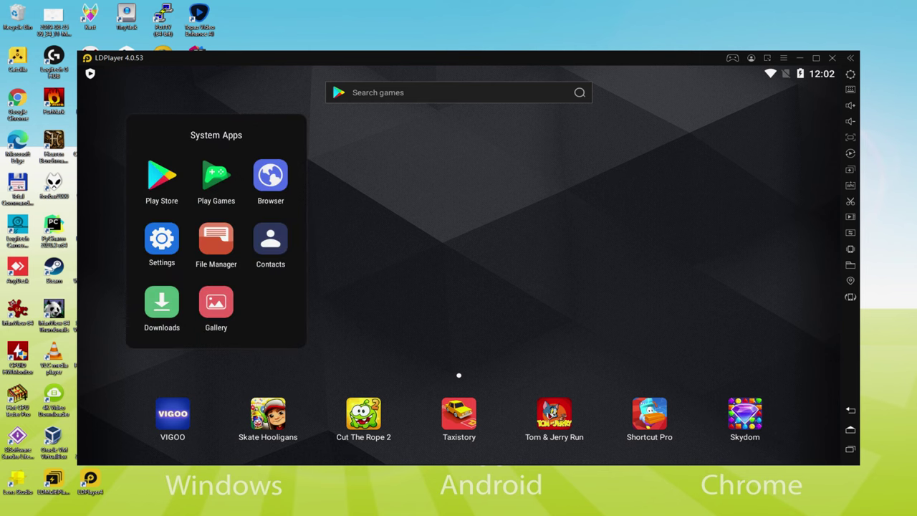
click(162, 176)
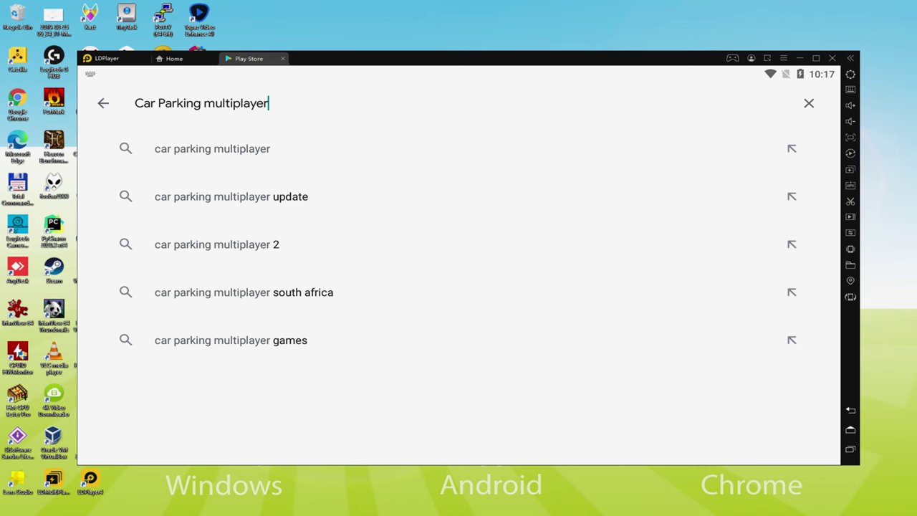
click(194, 146)
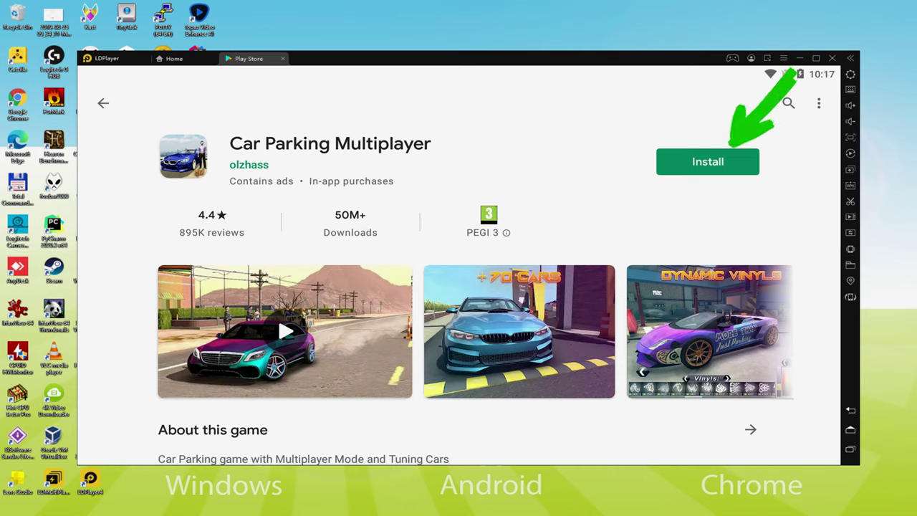
click(733, 155)
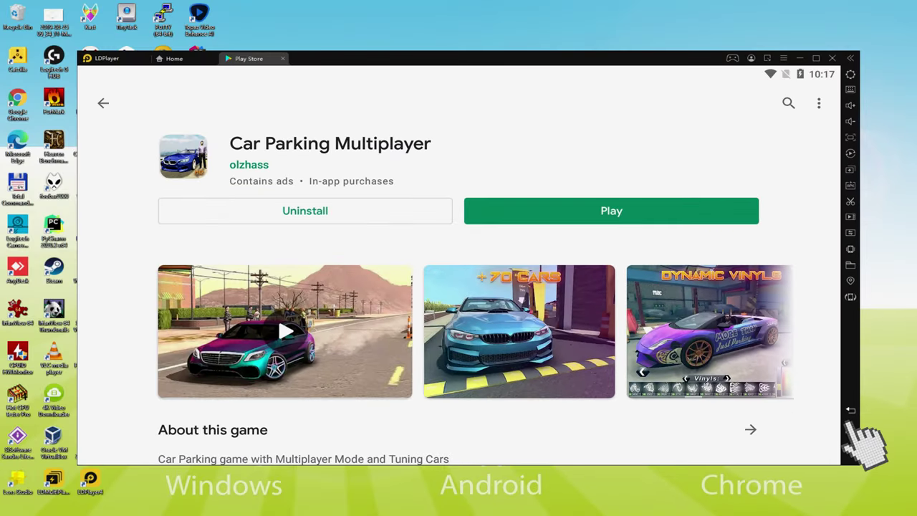
Launch Car Parking from the emulator's home screen and drive the blue sedan toward the marked parking space in Simple Parking 2
click(788, 324)
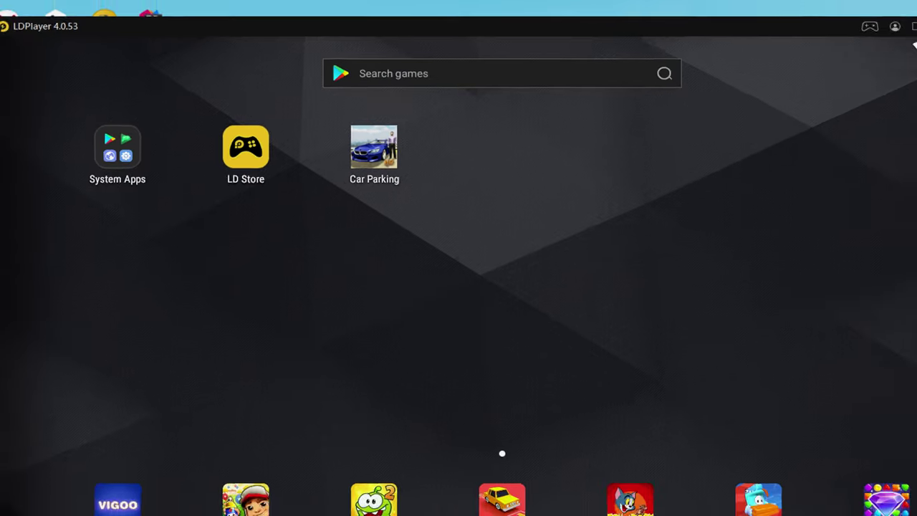
click(363, 151)
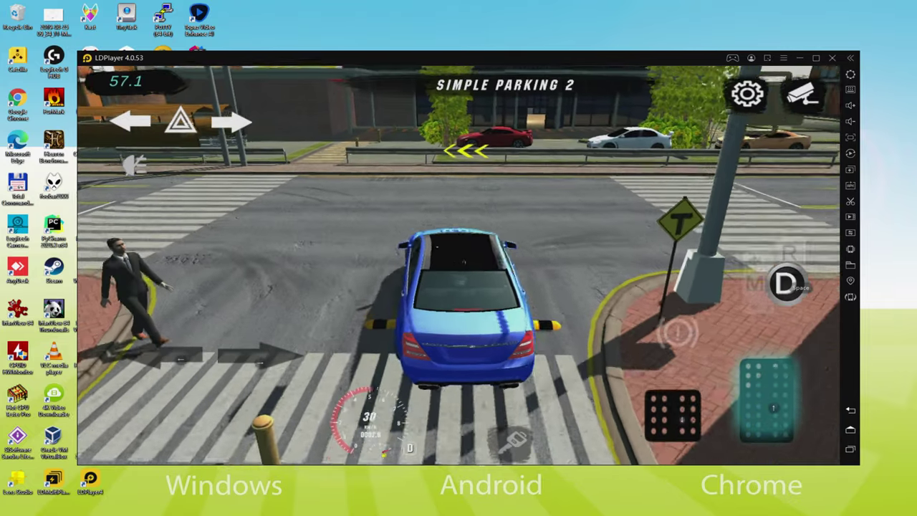
key(Up)
key(Left)
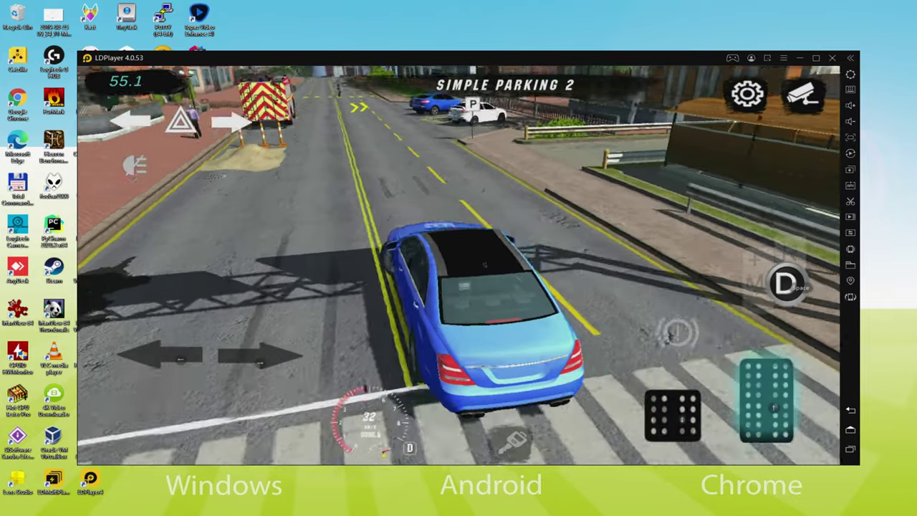
key(Right)
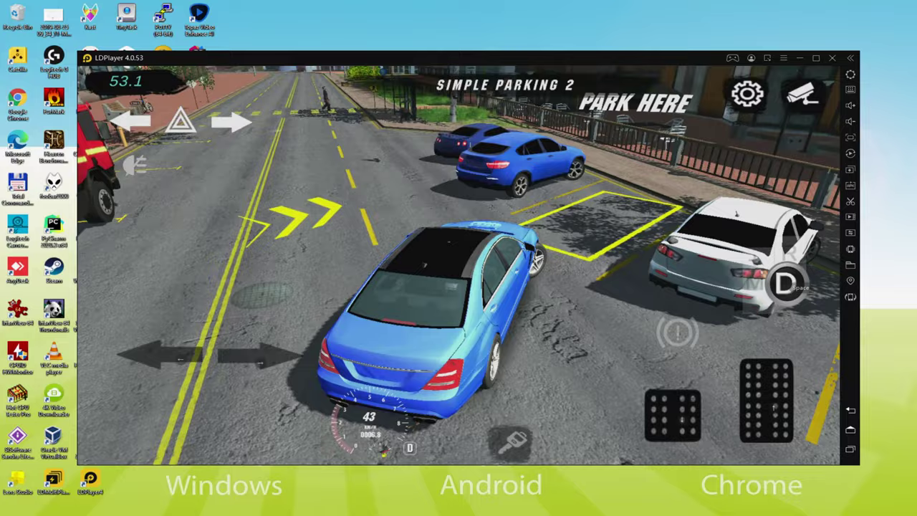
key(Down)
key(Down)
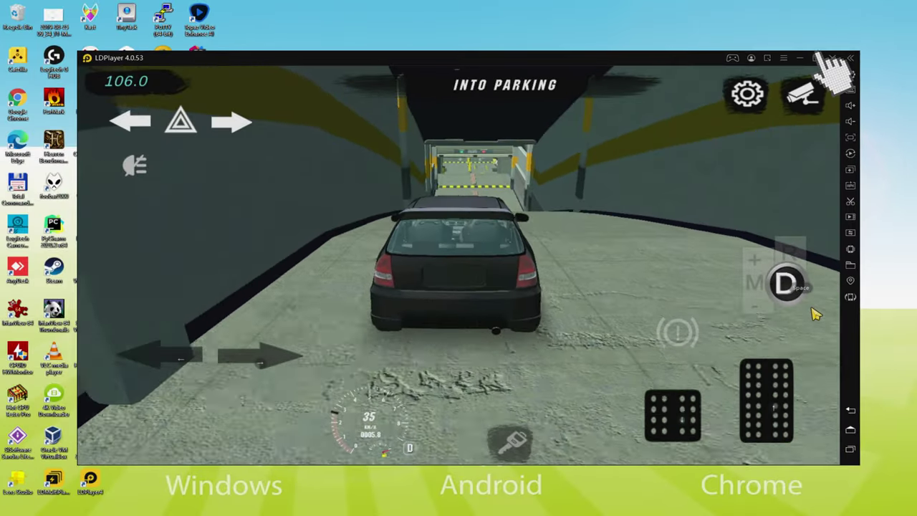
Try to drive the silver car past the barrier, turn right and head toward the marked space beside the green bins
click(816, 58)
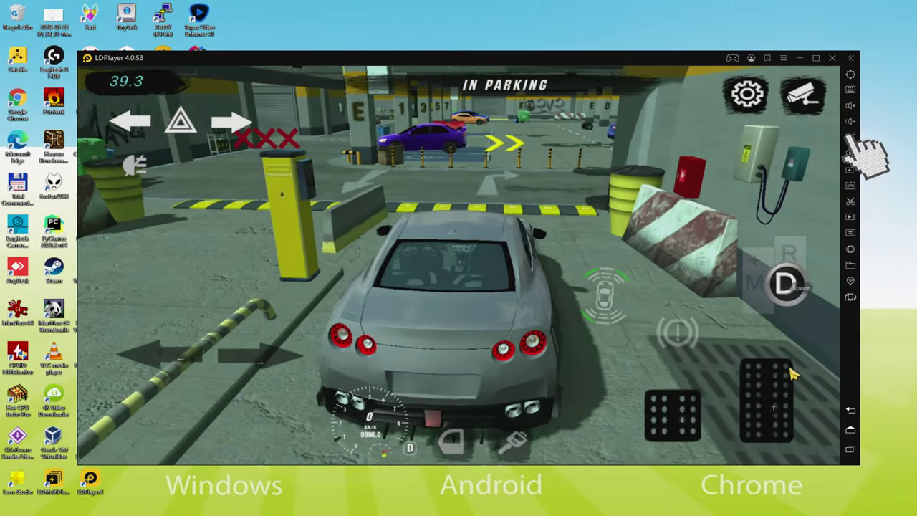
click(792, 374)
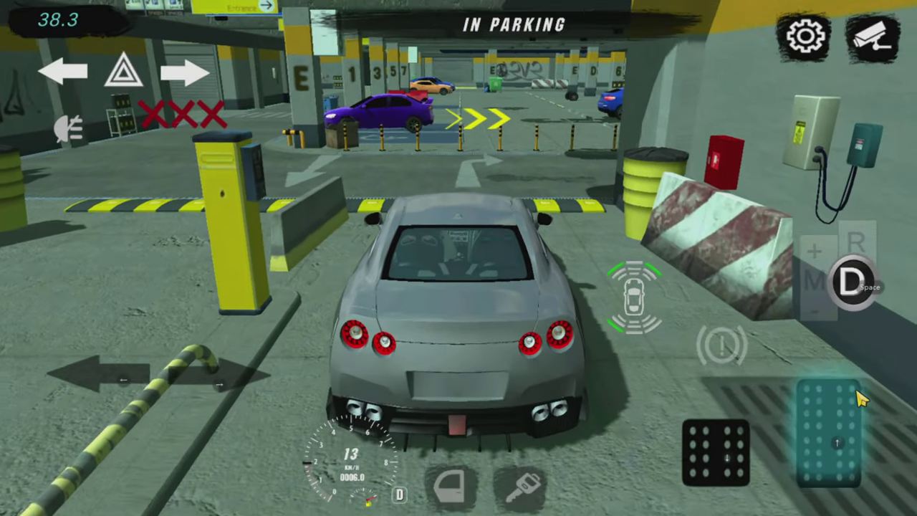
key(Right)
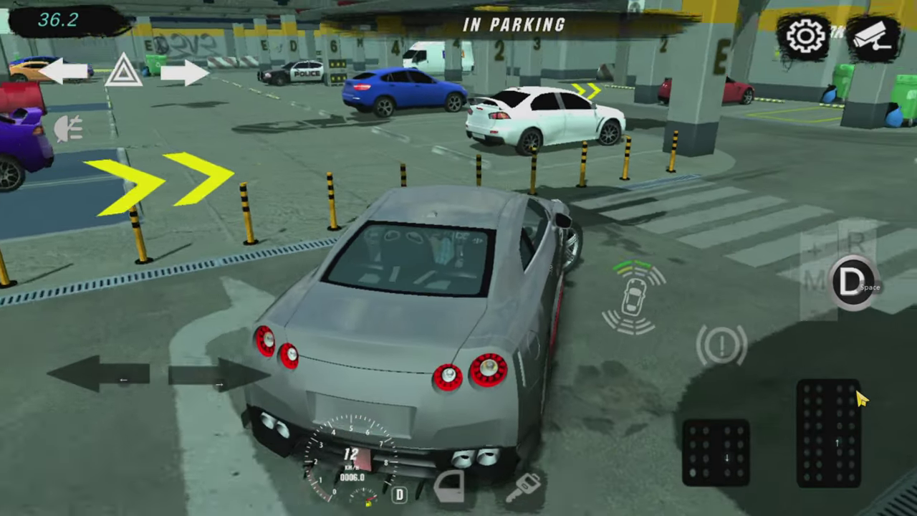
click(857, 391)
click(857, 392)
click(857, 391)
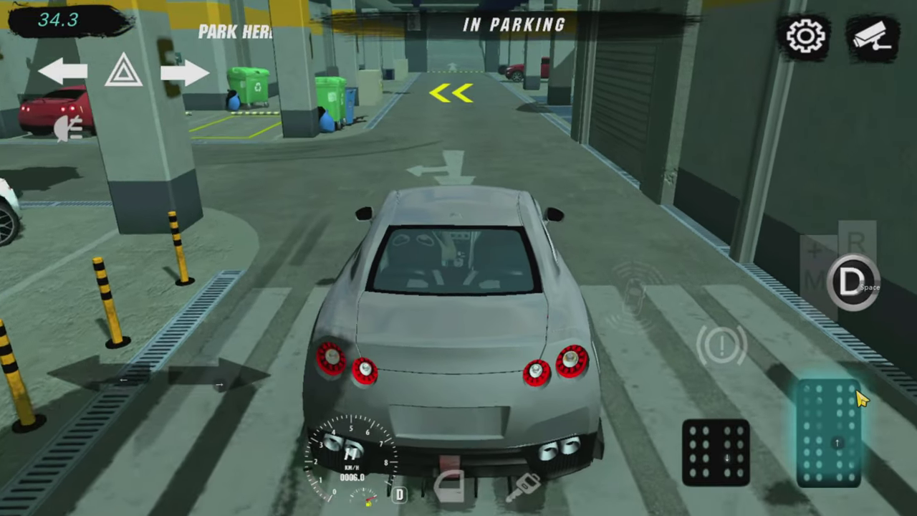
key(Down)
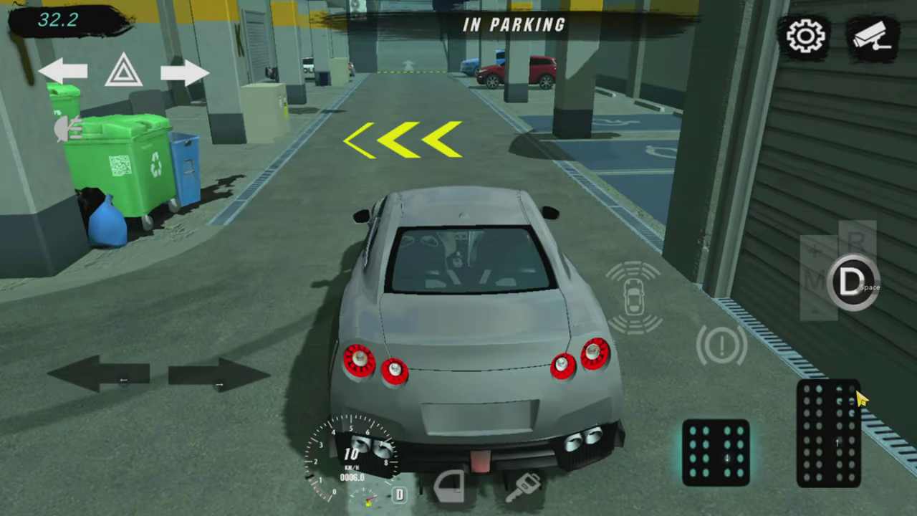
key(Up)
key(Left)
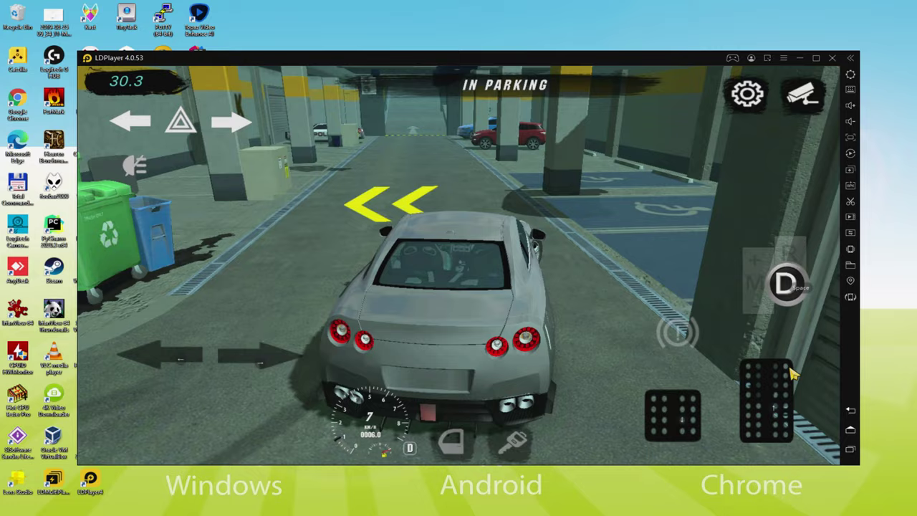
Park the silver car in the yellow-outlined space beside the red car and continue to the next level
key(Up)
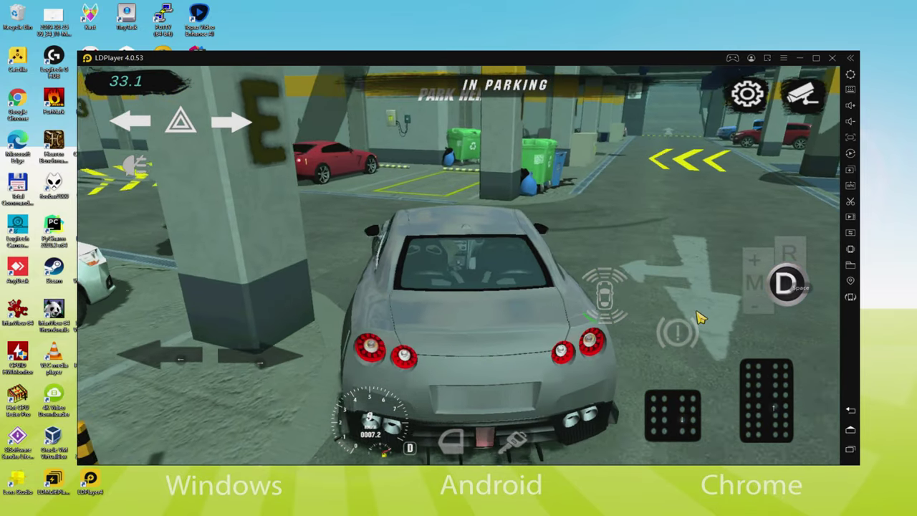
key(Up)
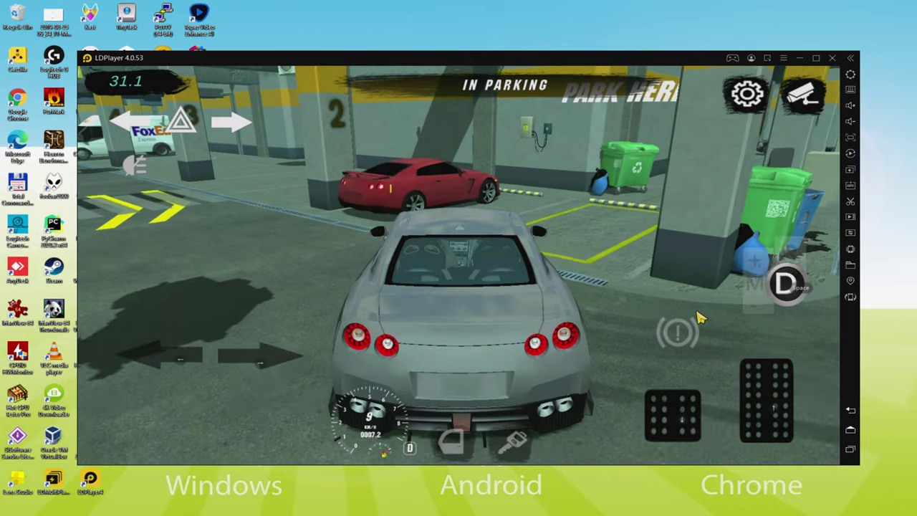
key(Right)
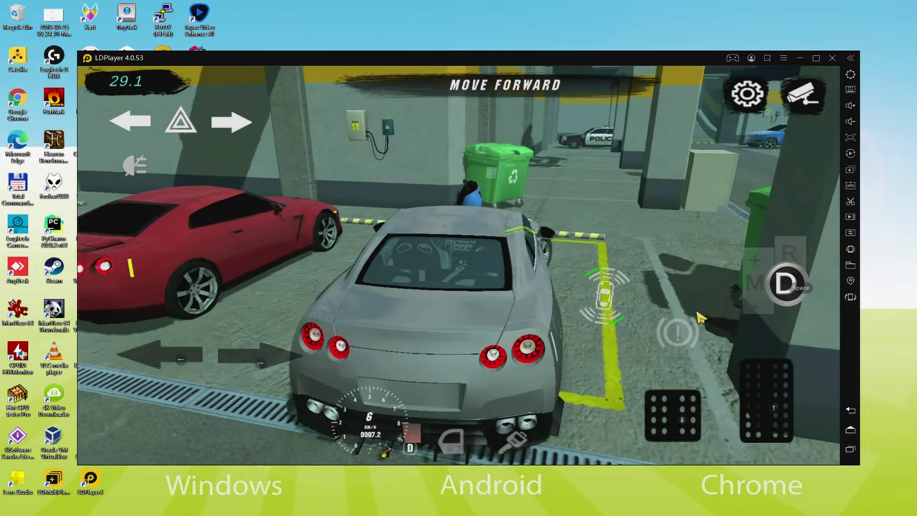
key(Up)
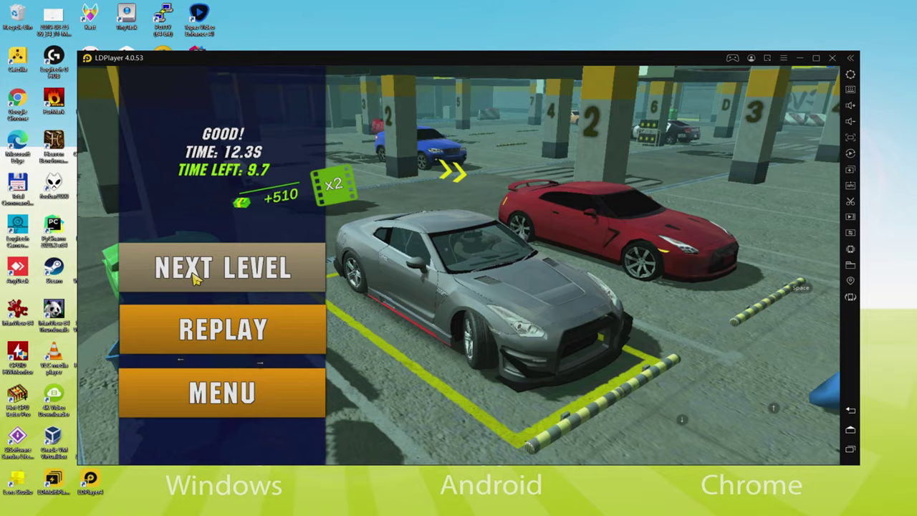
click(195, 279)
click(311, 350)
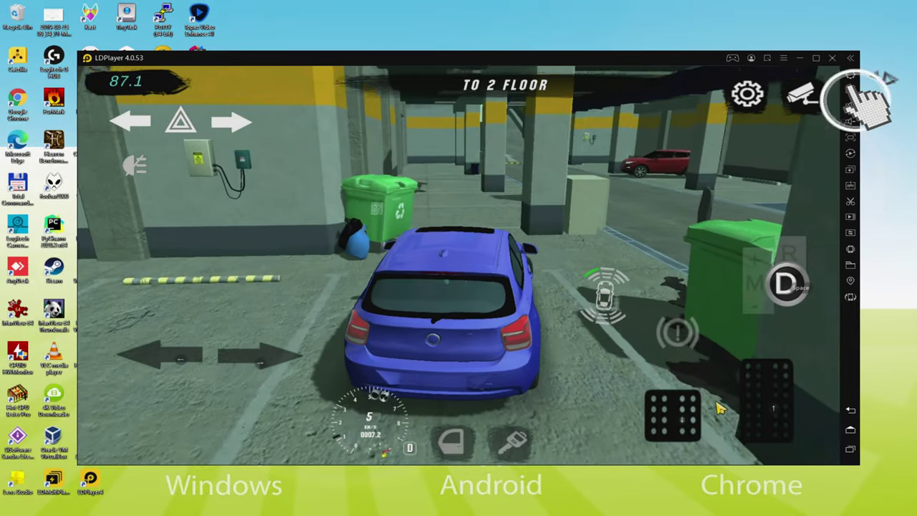
Open the emulator's keyboard mapping settings to view the available controls and exit them
click(851, 91)
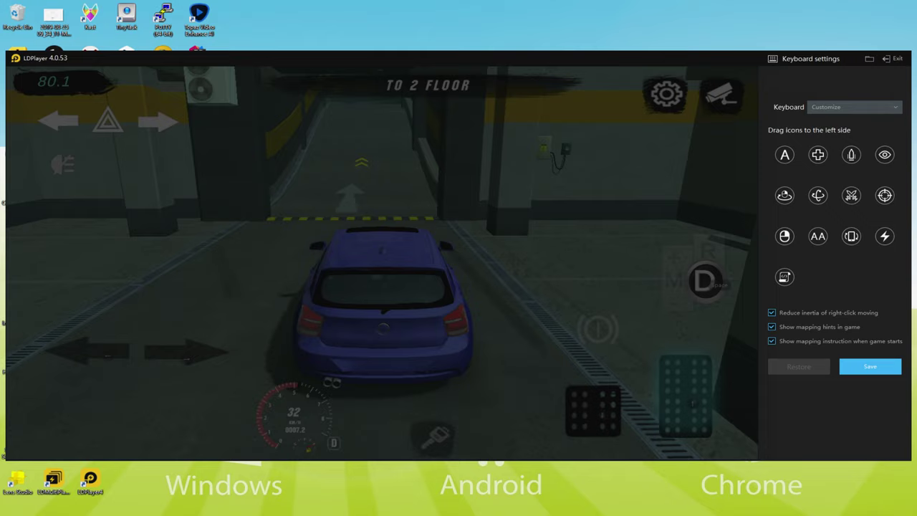
click(892, 59)
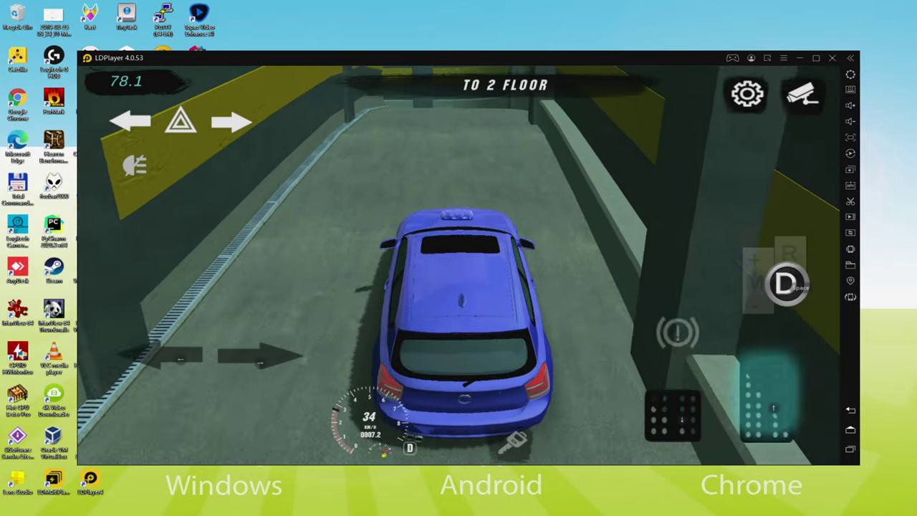
Drive the blue hatchback up the curved ramp, following the yellow arrows toward the second parking floor
key(Right)
key(Left)
key(Down)
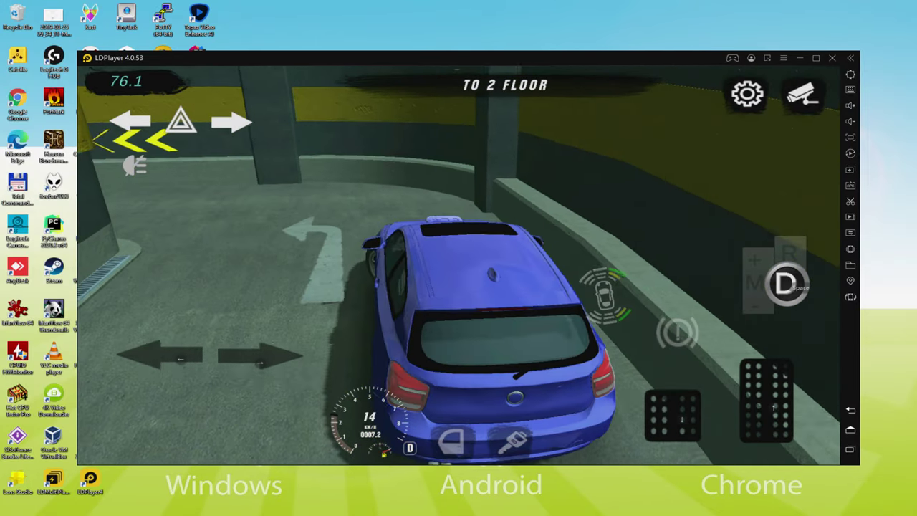
key(Up)
key(Left)
key(Up)
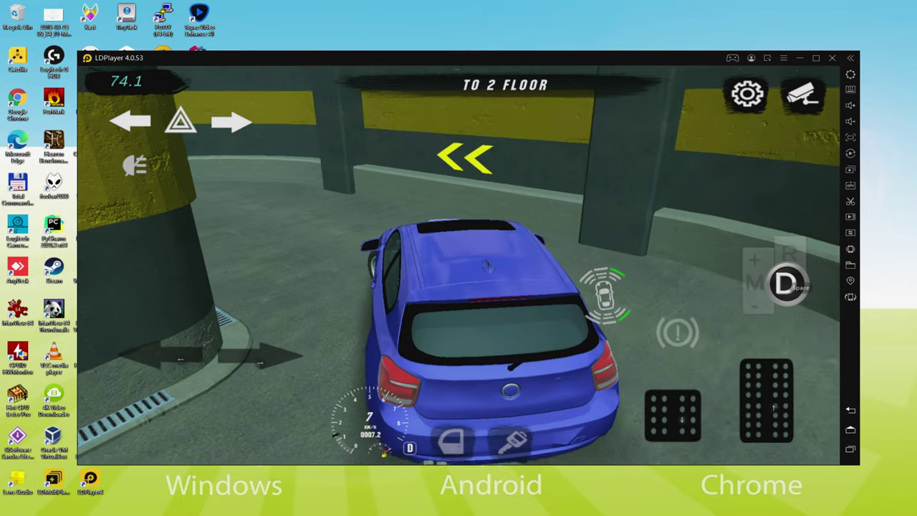
key(Up)
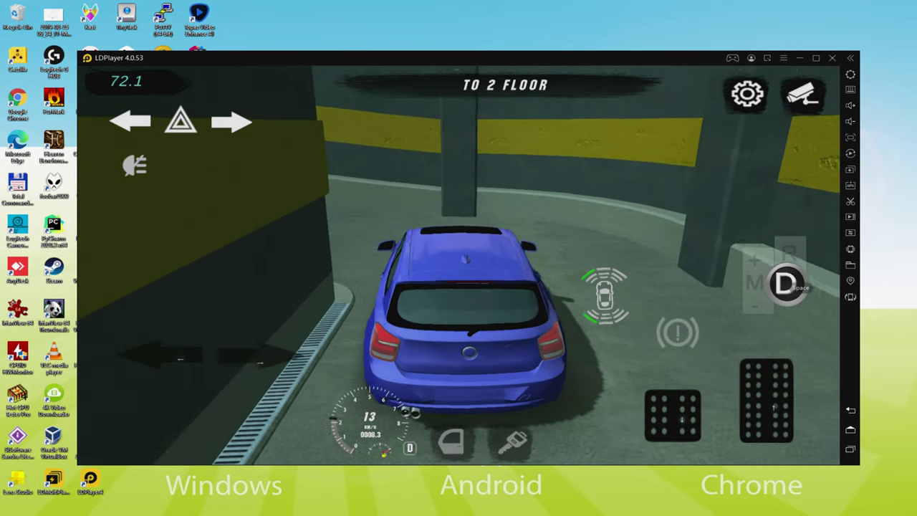
key(Up)
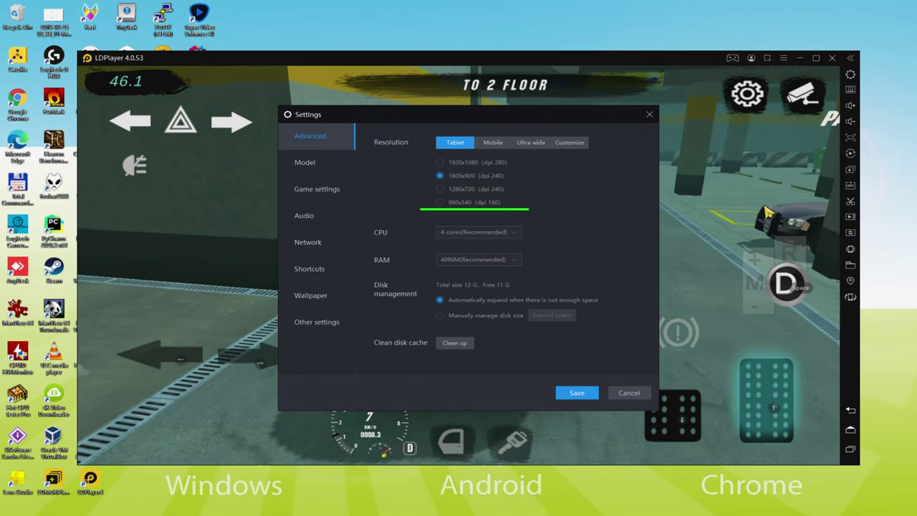
Select the 960x540 (dpi 160) tablet resolution in the emulator's advanced settings and close the settings
click(462, 202)
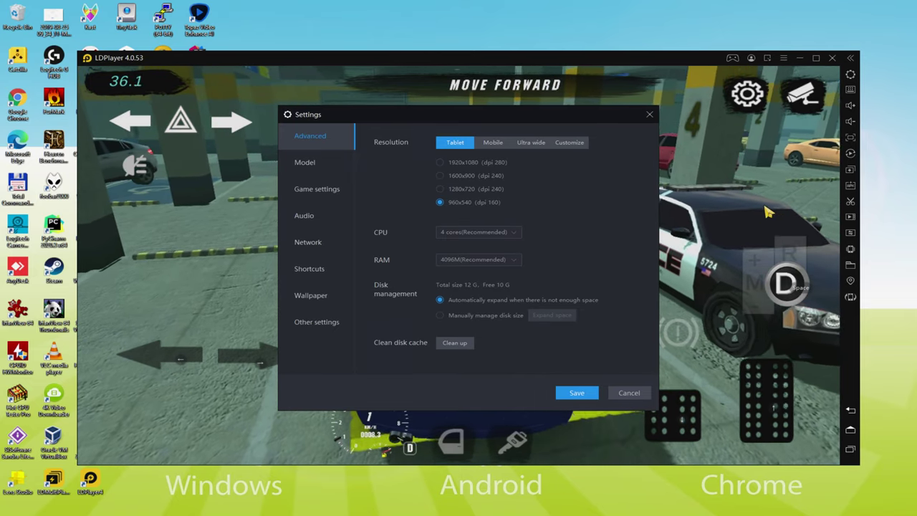
key(Escape)
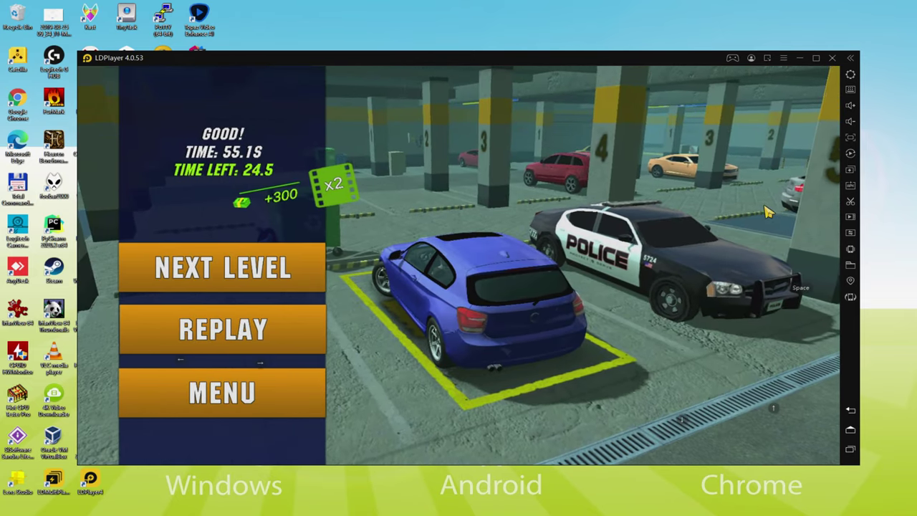
Continue to the next level, close the emulator's model settings and park the yellow off-roader straight between the yellow lines facing the caravan
click(254, 269)
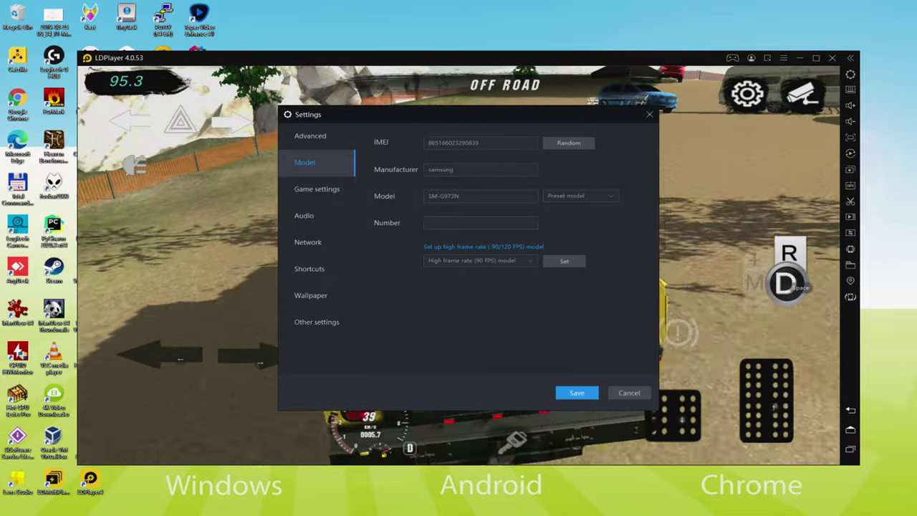
key(Escape)
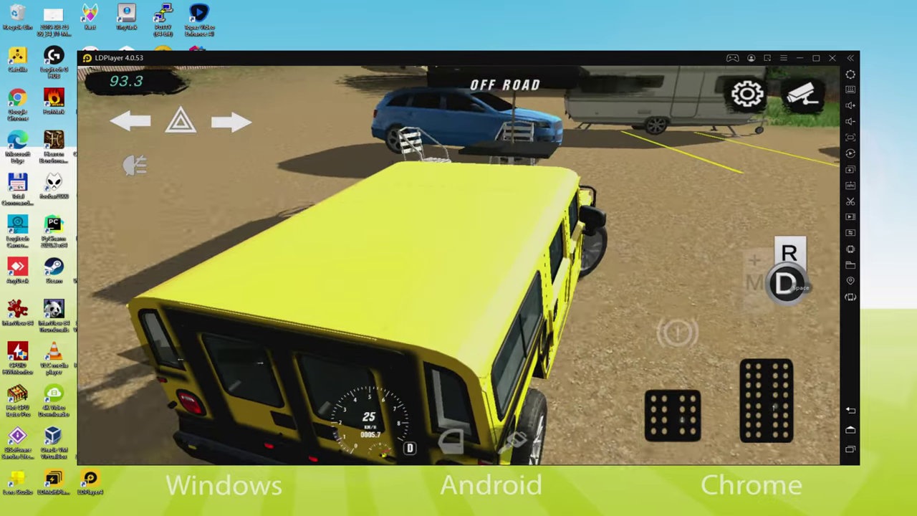
key(Left)
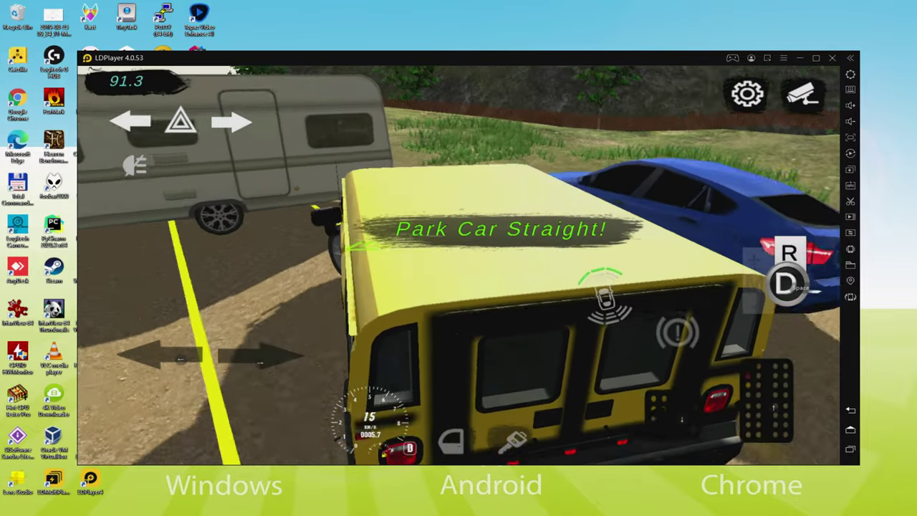
key(Down)
key(Up)
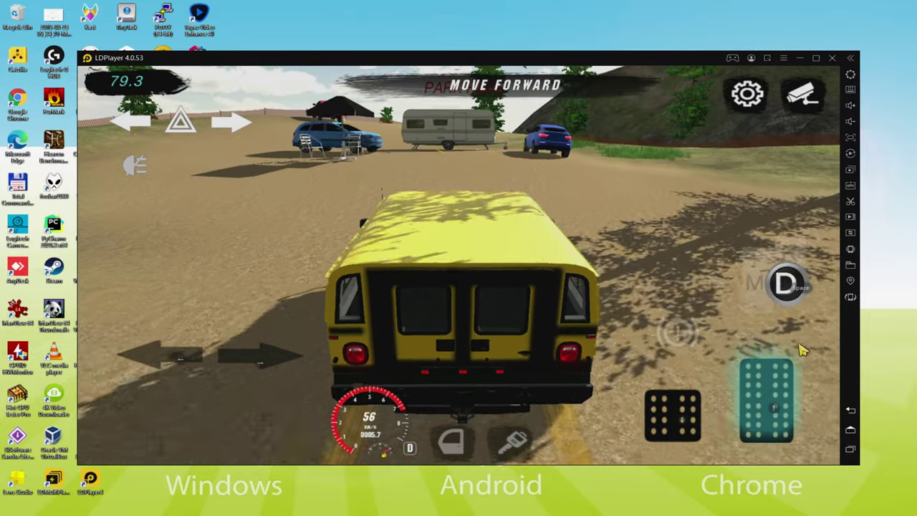
key(Down)
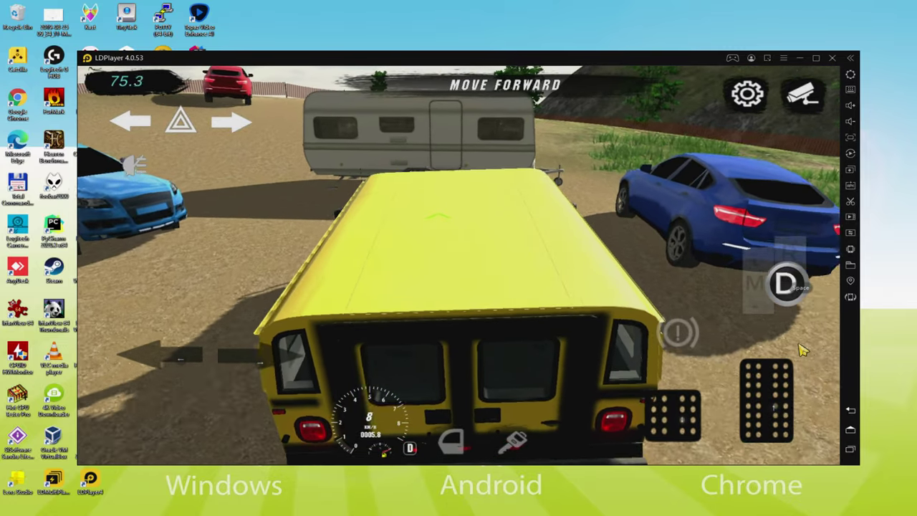
key(Up)
key(Down)
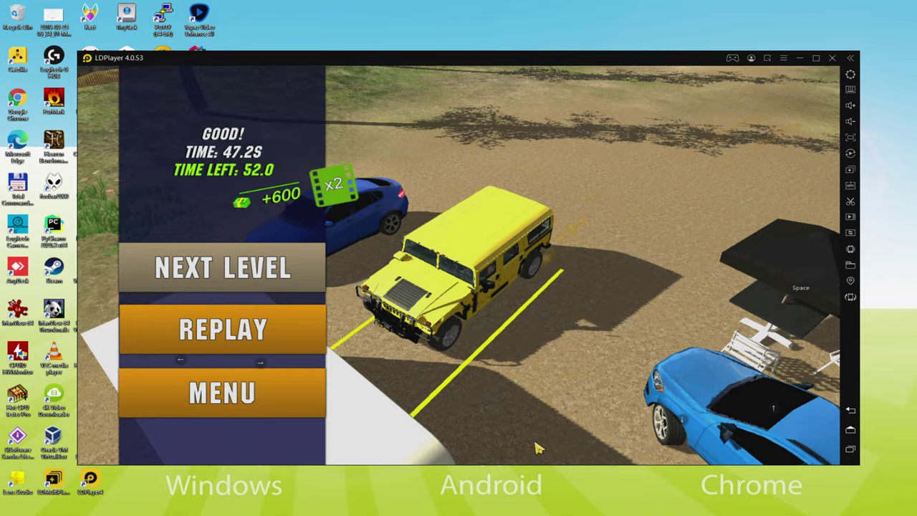
Drive the red sports car along the road and turn left toward the gas station
key(Up)
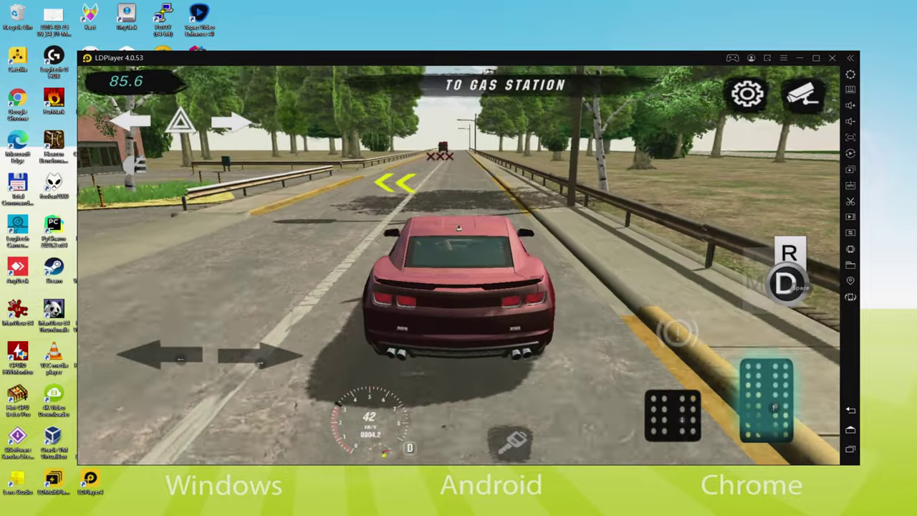
key(Left)
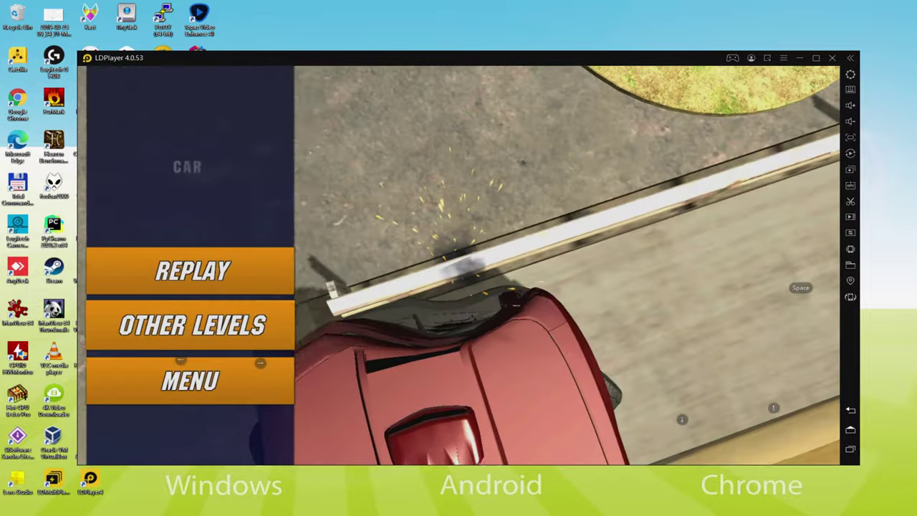
key(Up)
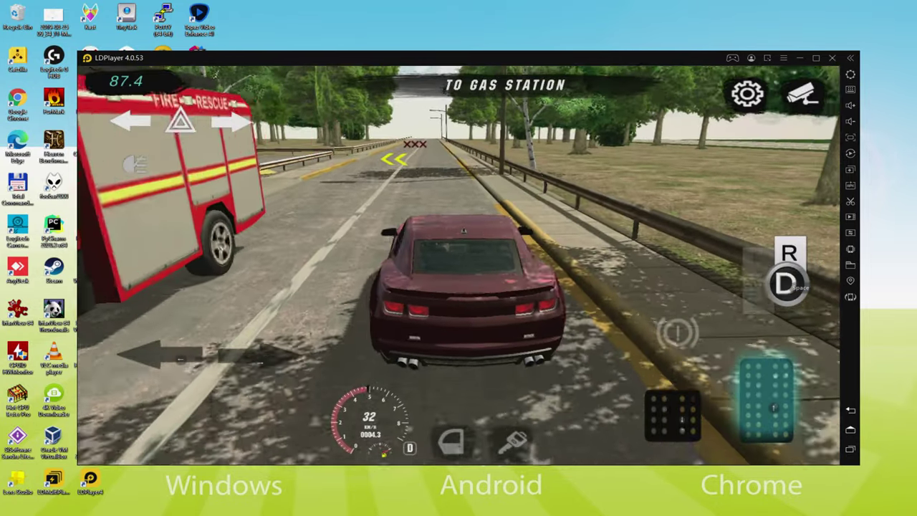
key(Left)
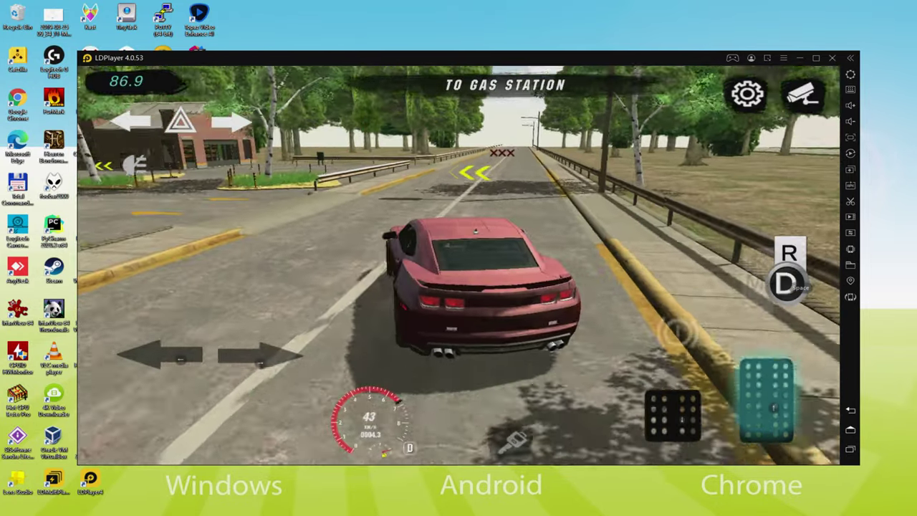
key(Down)
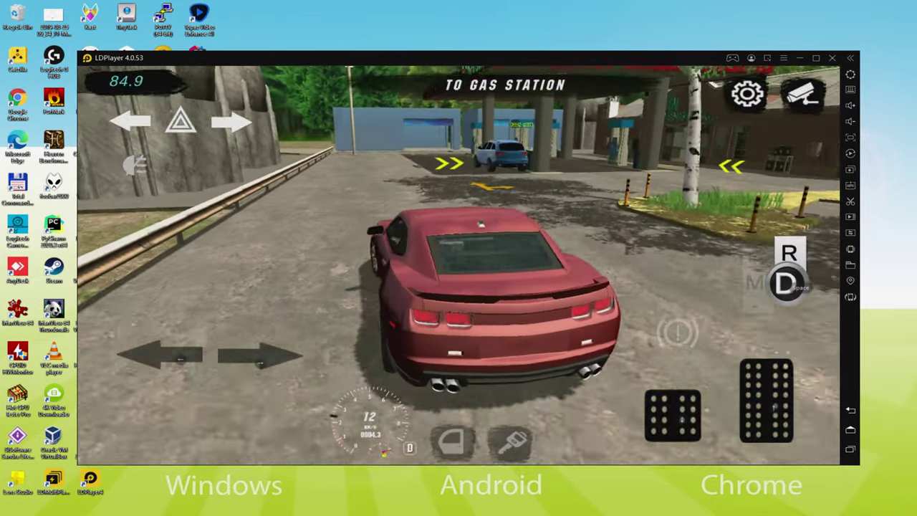